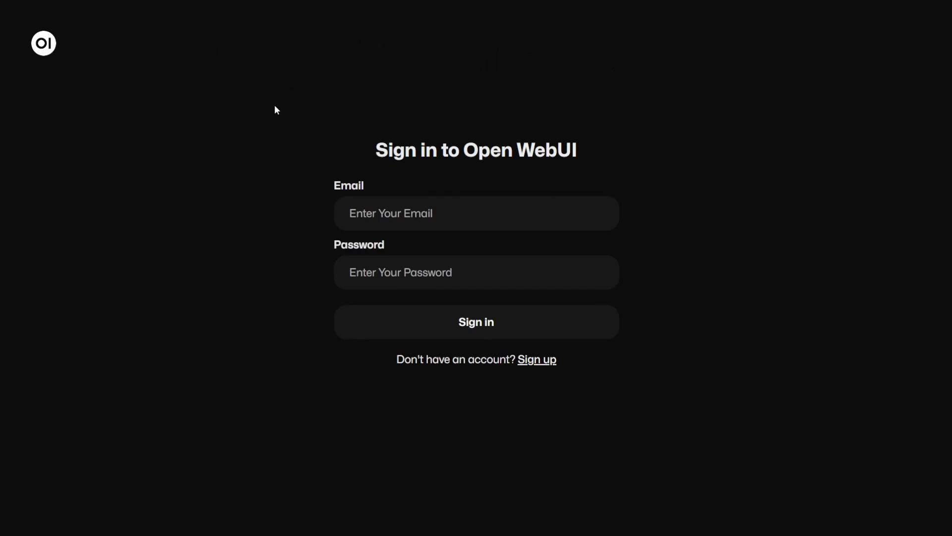
Step: Fill the sign-in form from the saved login, then retype the account e-mail address over the autofilled name
left_click(396, 213)
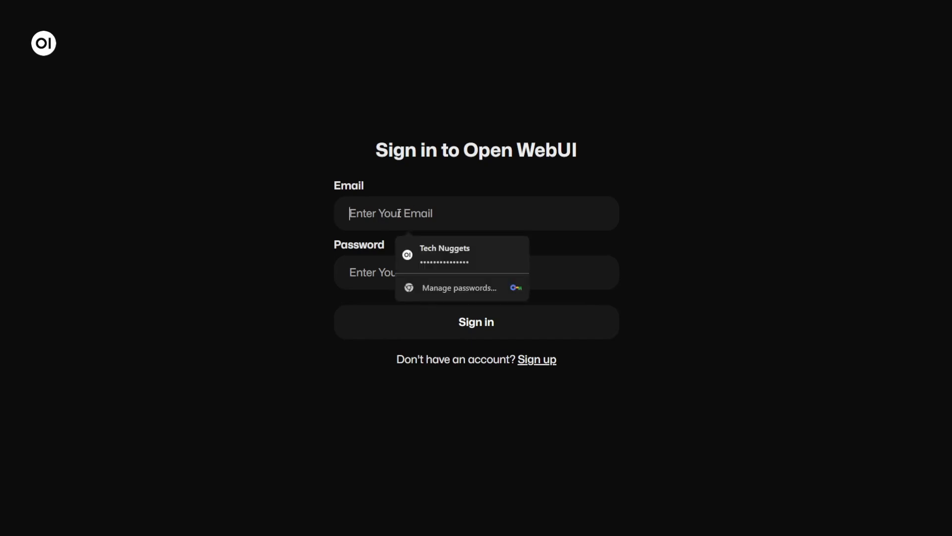
type("kum")
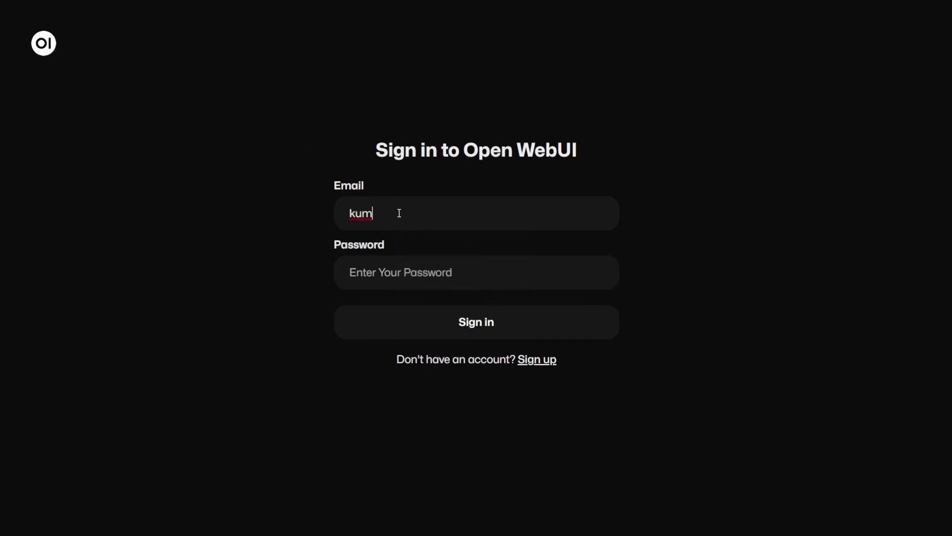
key("BackSpace")
key("BackSpace")
key("BackSpace")
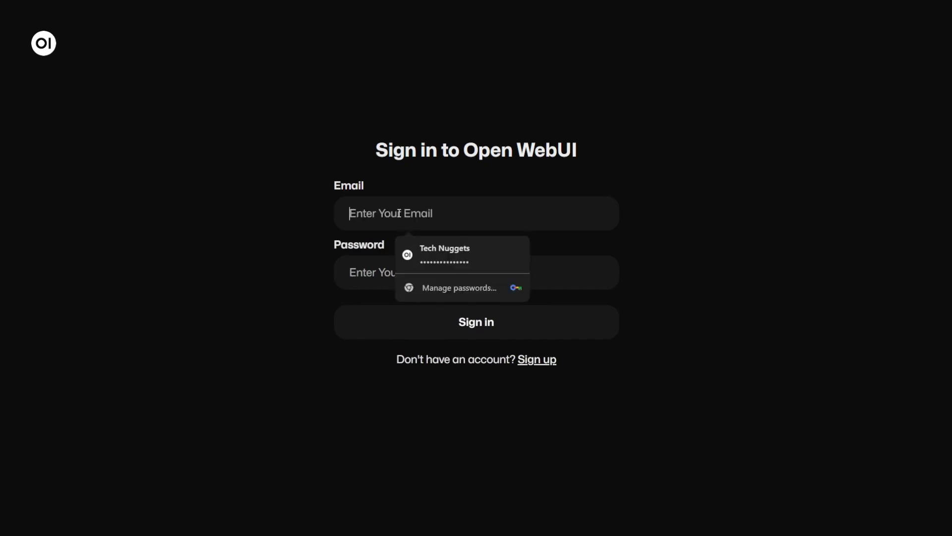
left_click(454, 249)
left_click_drag(430, 215, 324, 207)
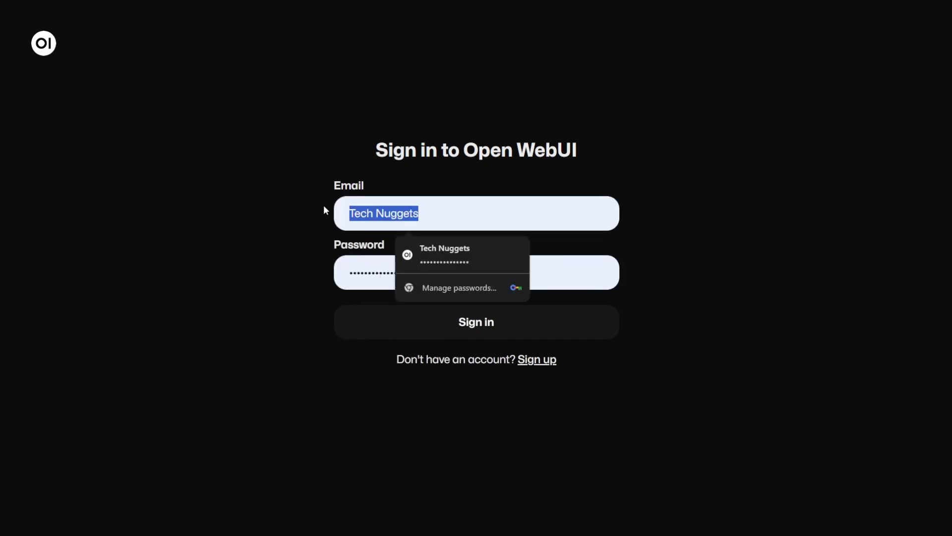
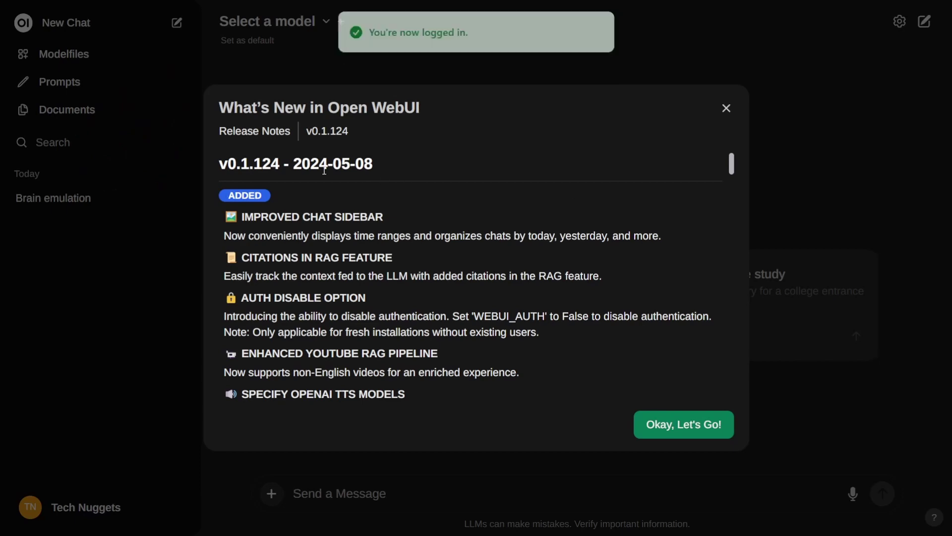
Step: Scroll through the What's New release notes and dismiss them with 'Okay, Let's Go!'
scroll(349, 291, "down", 5)
scroll(349, 291, "down", 5)
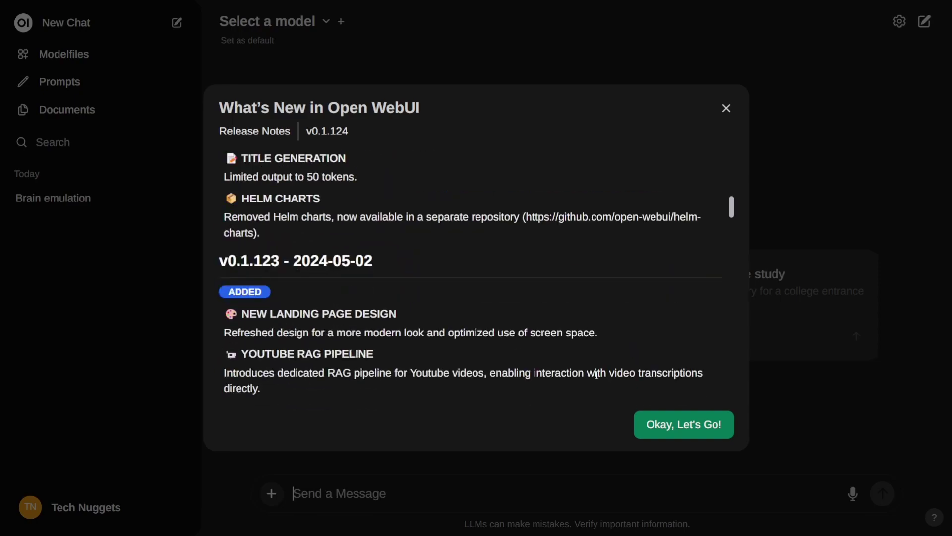
left_click(704, 429)
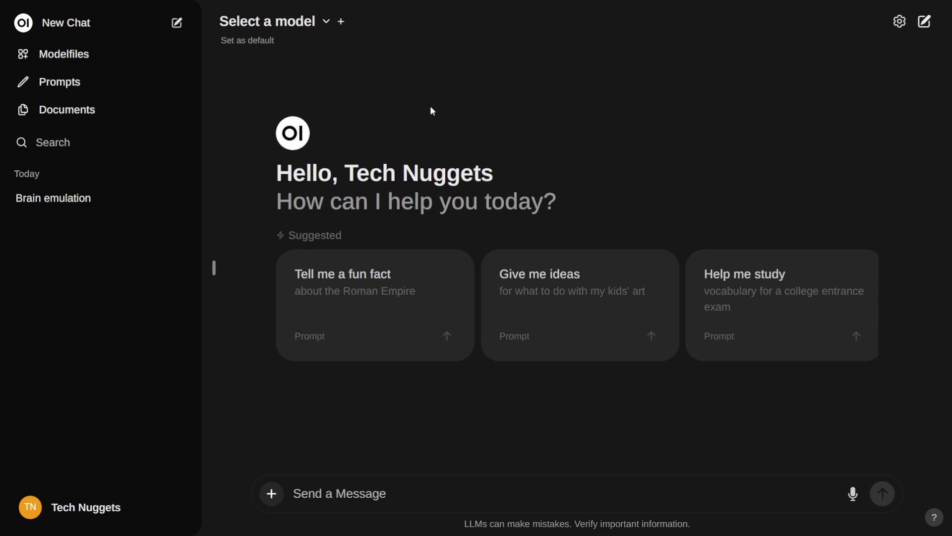
Step: Zoom the browser page in one level with Ctrl++
key("ctrl+plus")
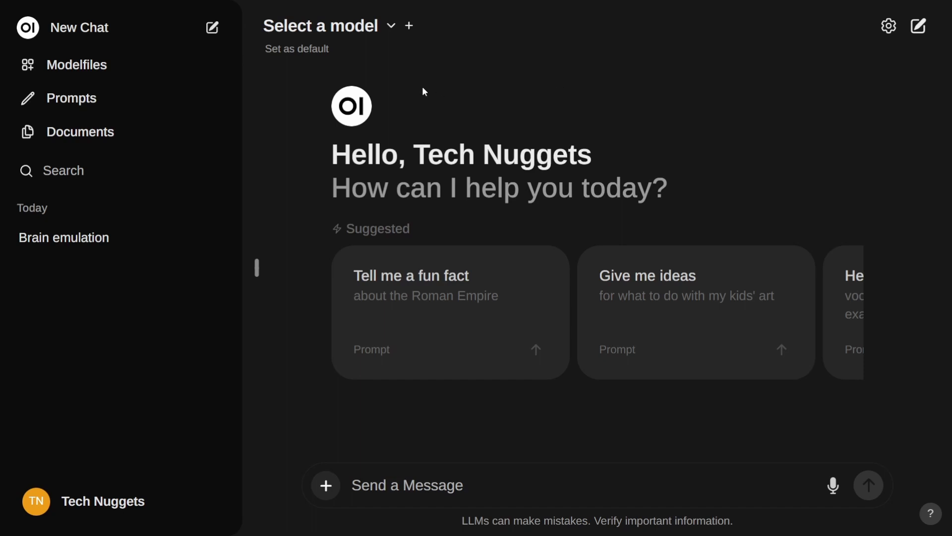
Step: Choose gemma:latest, then add llama3:latest and phi3:latest as the second and third models
left_click(393, 27)
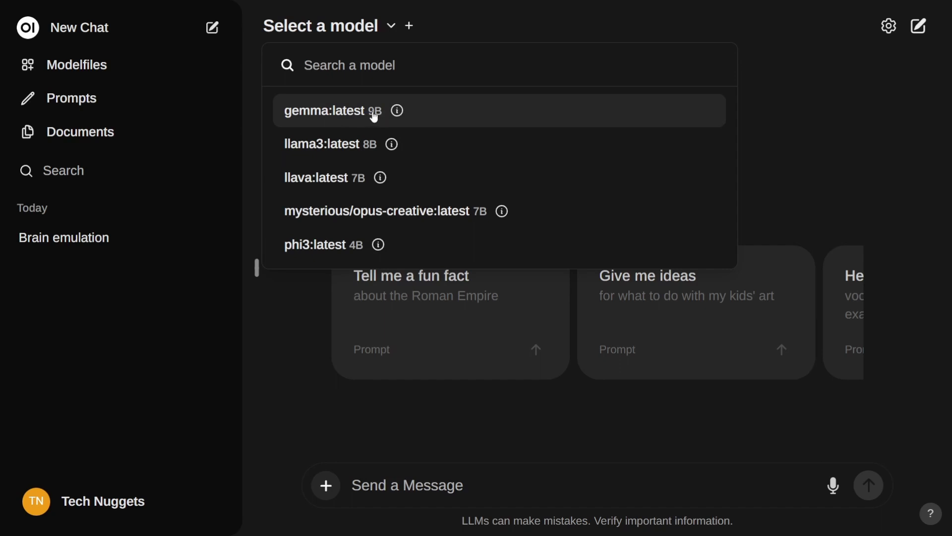
left_click(344, 114)
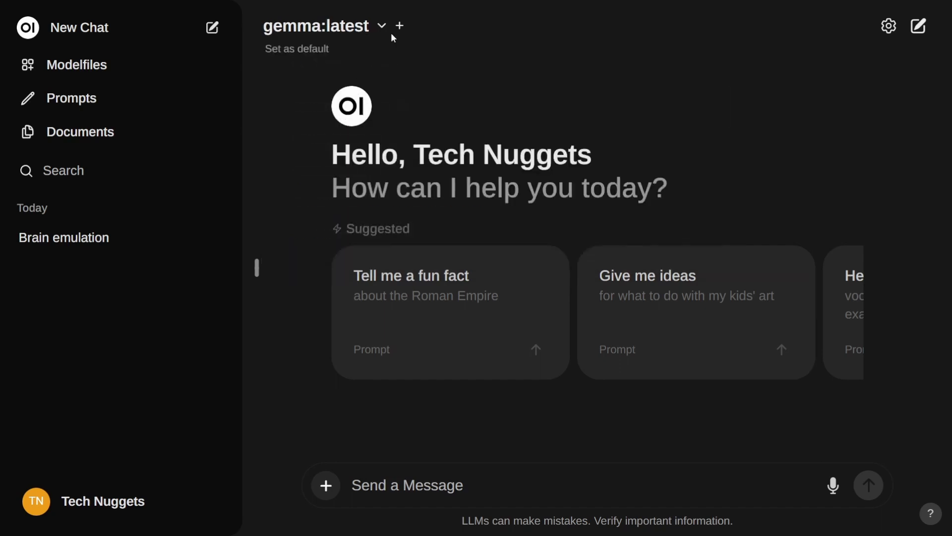
left_click(397, 27)
left_click(390, 52)
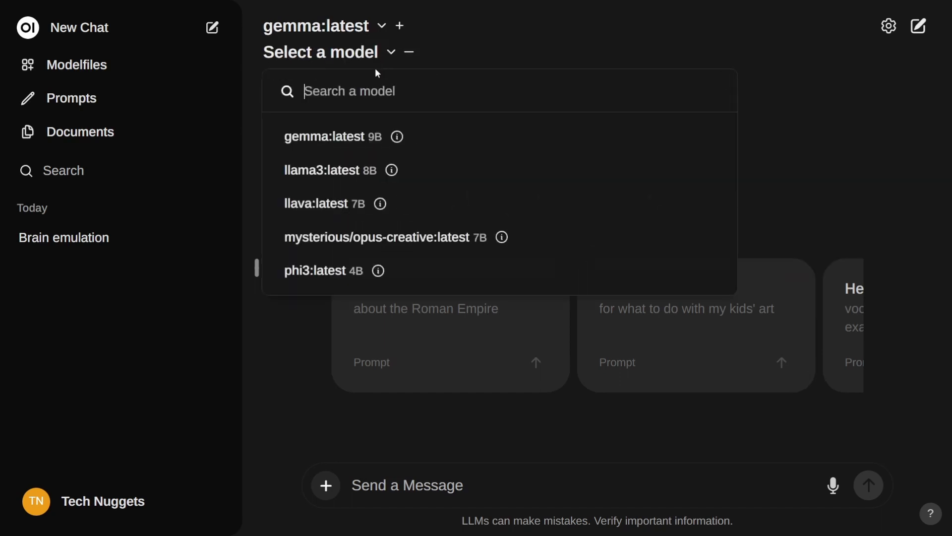
left_click(347, 173)
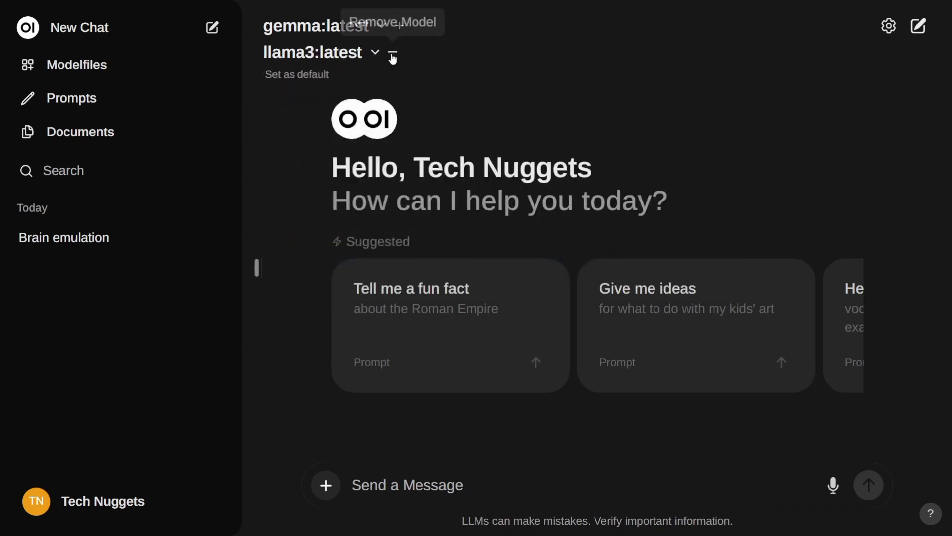
left_click(401, 27)
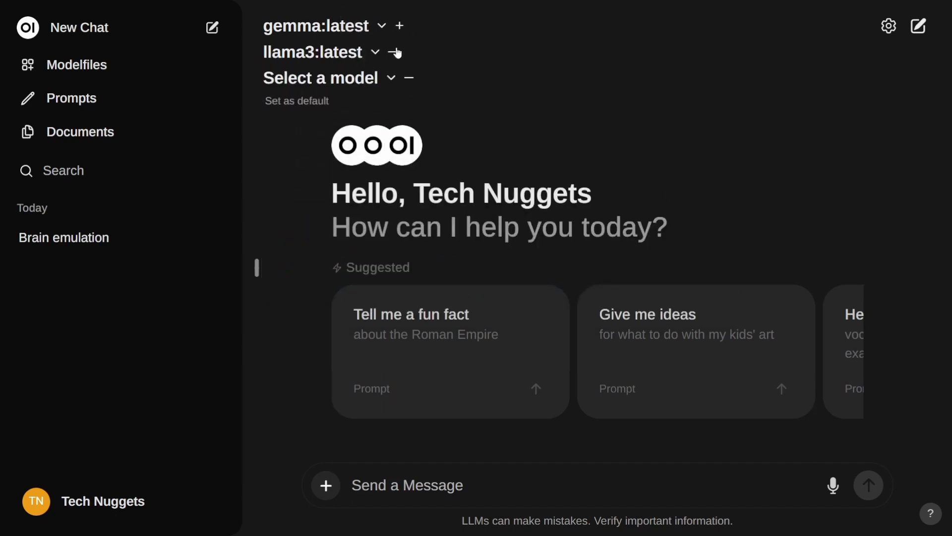
left_click(387, 79)
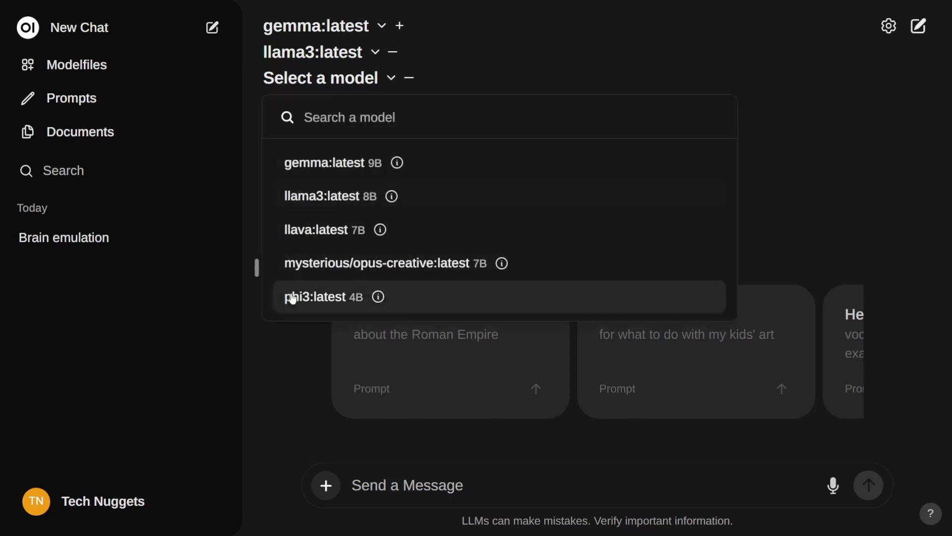
left_click(308, 297)
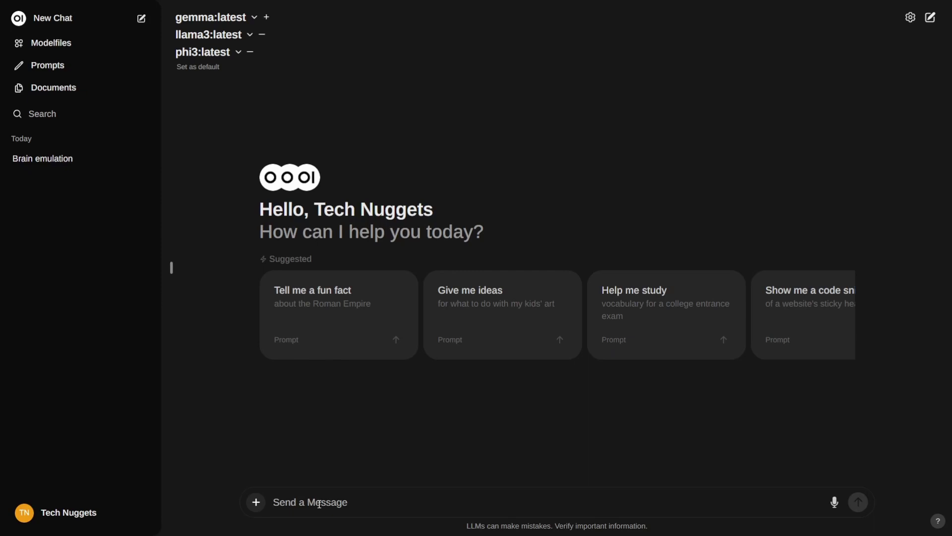
Step: Type 'Tell me fun fact about earth?' in the message box, zooming the page in once more
type("Tell me")
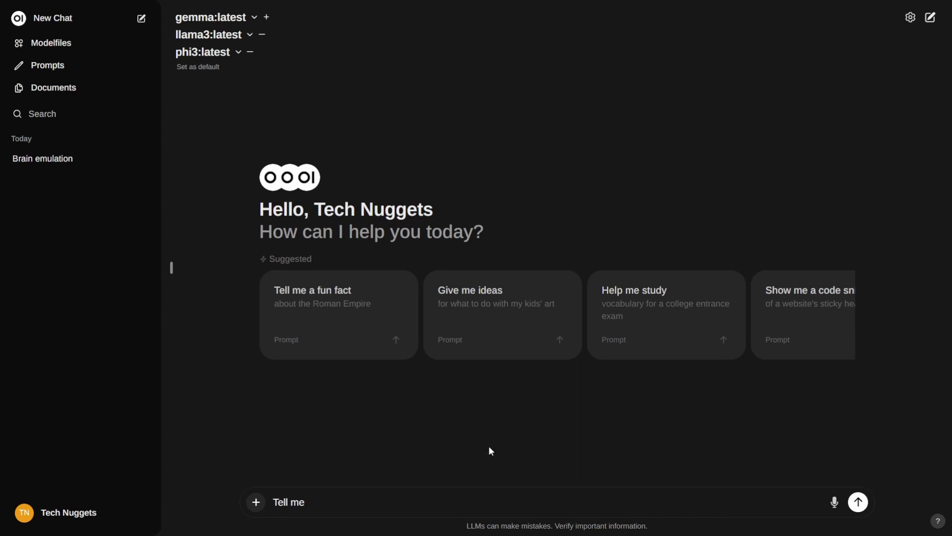
key("ctrl+plus")
key("ctrl+plus")
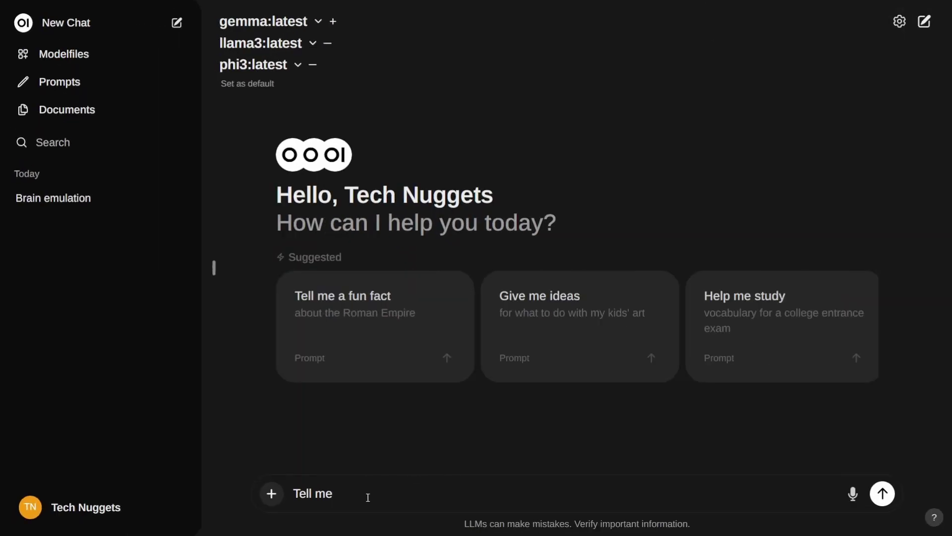
type("fun fact about earth")
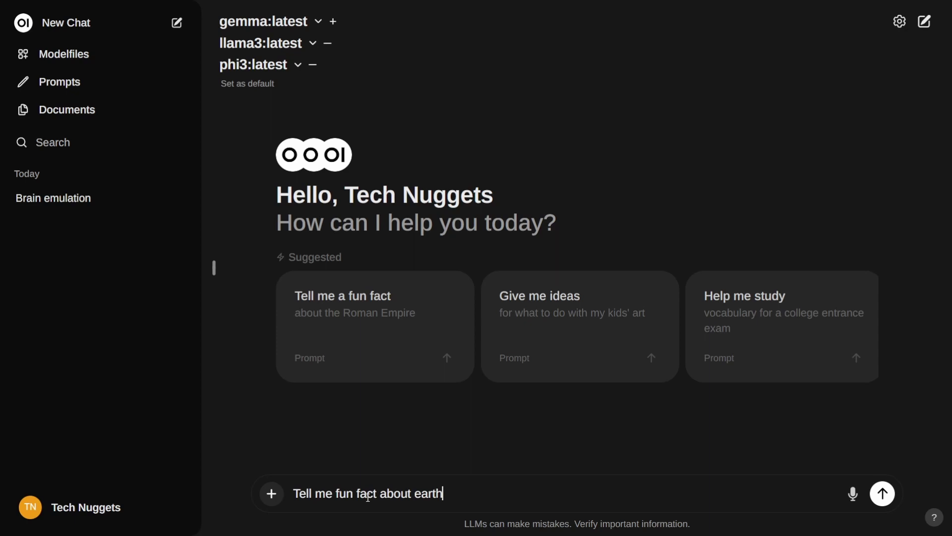
type("?")
Step: Send the Earth fun-fact question and reset the page zoom to normal size
left_click(884, 494)
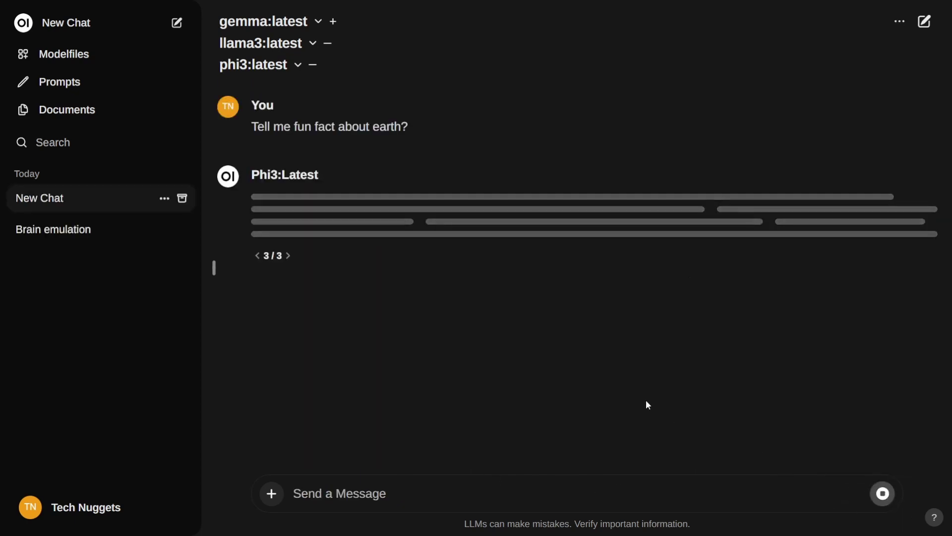
key("ctrl+minus")
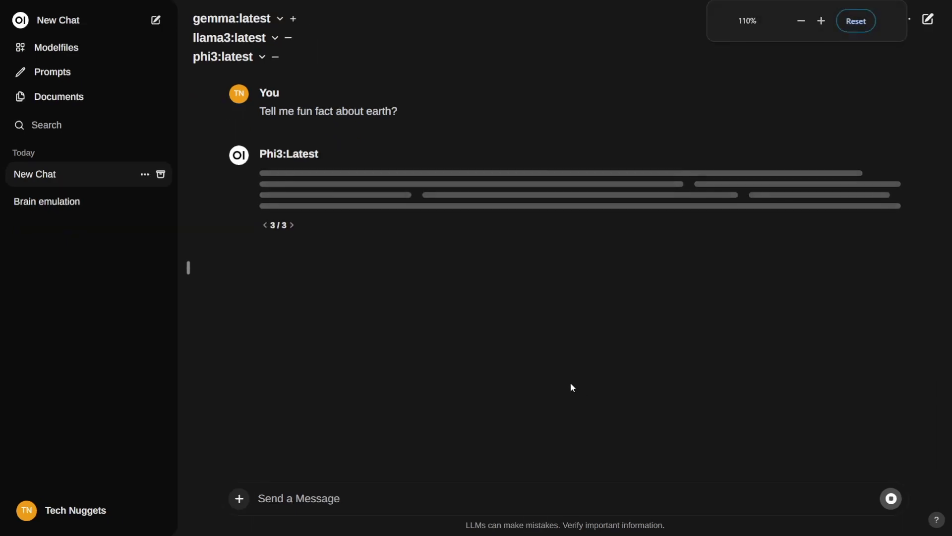
key("ctrl+minus")
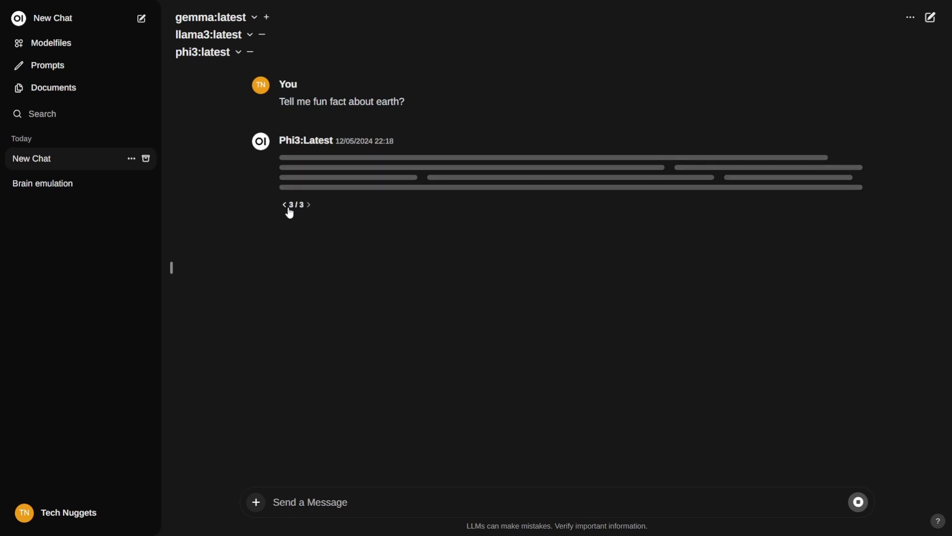
Step: Cycle through the Llama3, Gemma and Phi3 replies, finishing on Gemma's answer
left_click(286, 208)
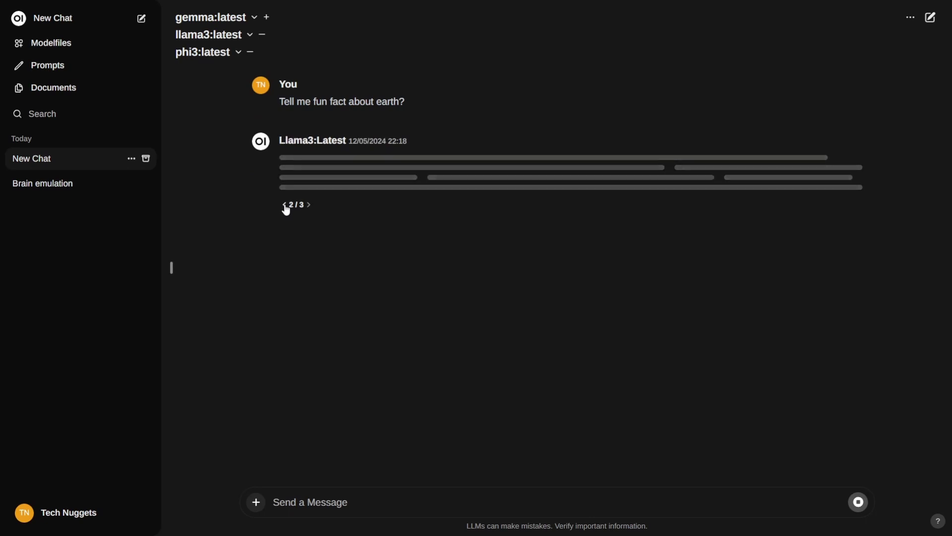
left_click(285, 207)
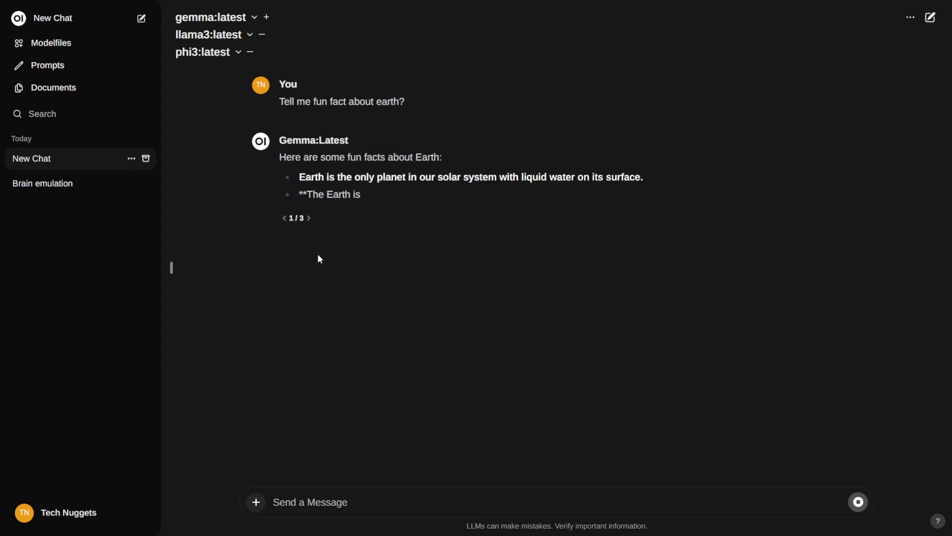
left_click(309, 219)
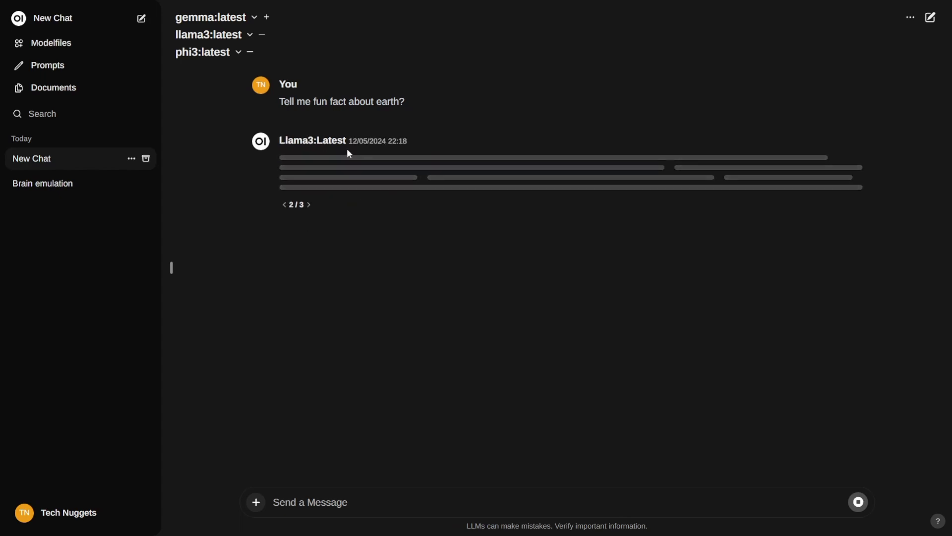
left_click(309, 207)
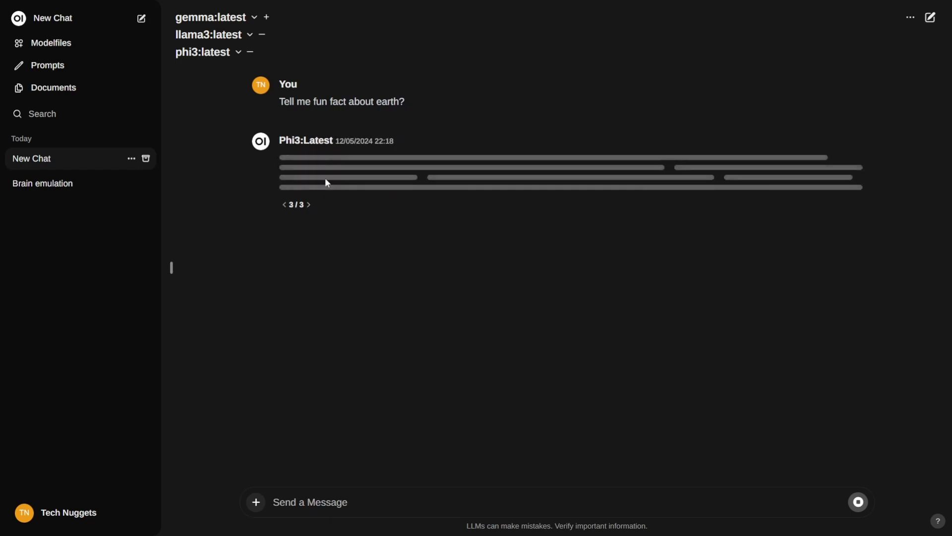
left_click(285, 210)
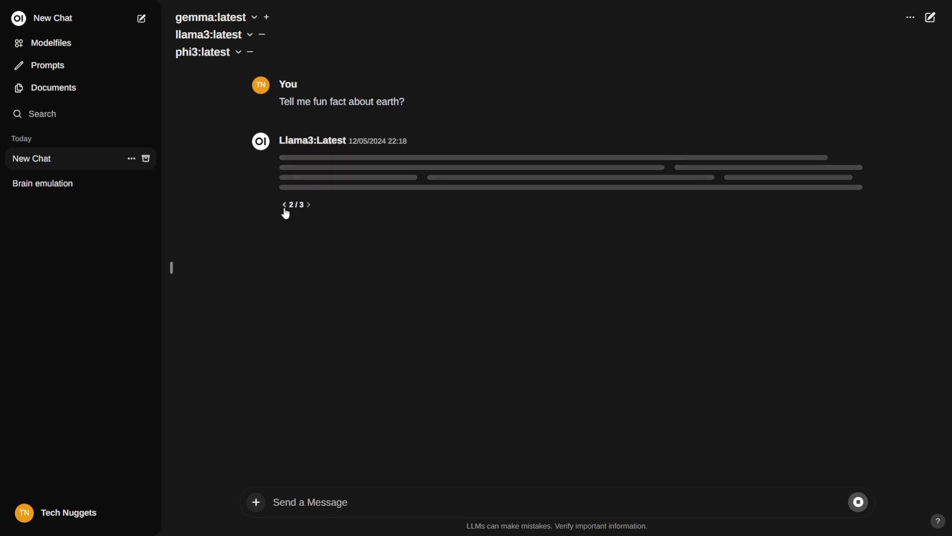
left_click(286, 211)
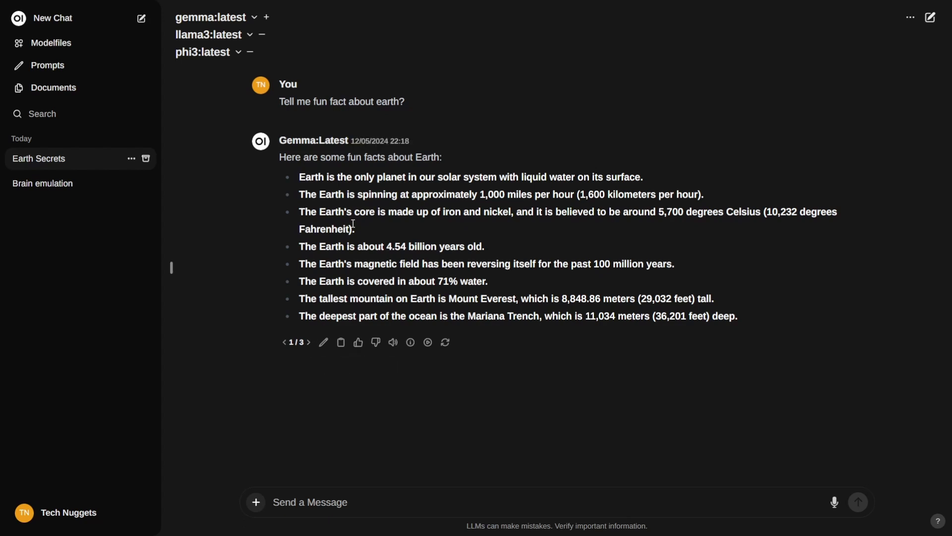
left_click(309, 343)
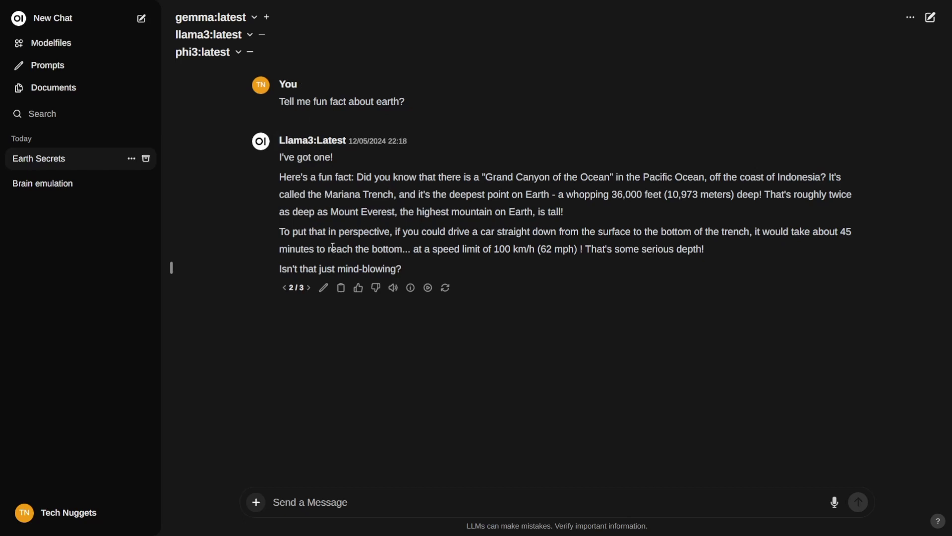
Step: Switch to Phi3's Earth answer (3/3) and highlight 'ultrasound' and the mention of elephants
left_click(308, 288)
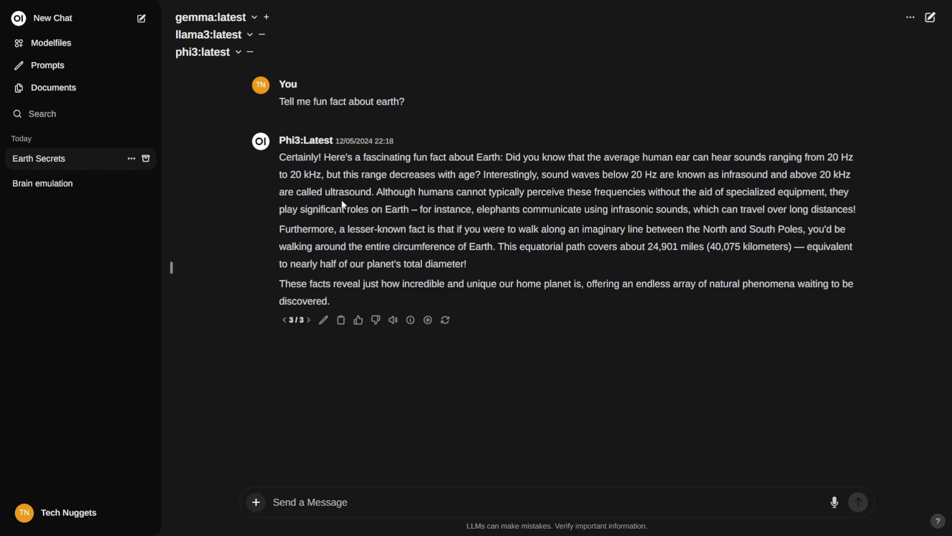
left_click_drag(331, 193, 373, 194)
left_click(385, 193)
left_click_drag(476, 210, 680, 210)
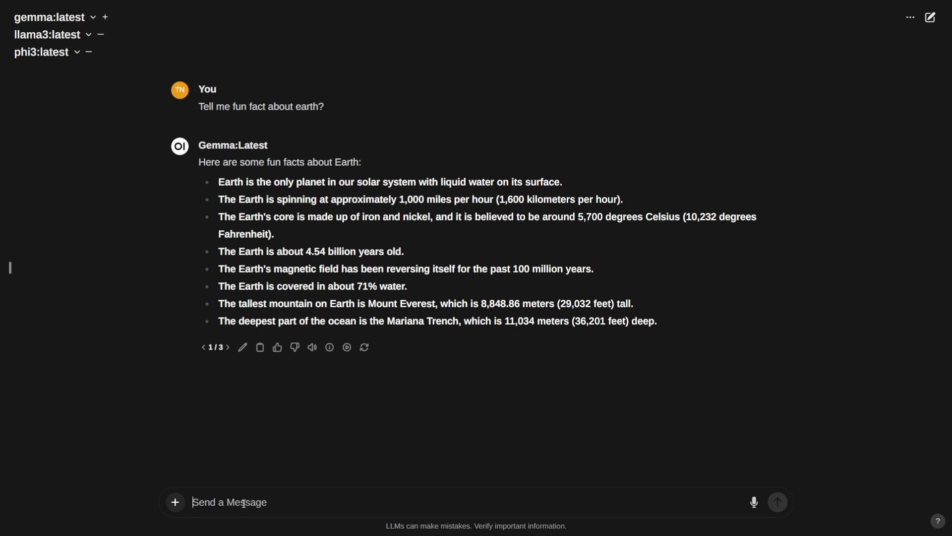
Step: Paste 'How many world war happened till date?' and send it to all three models
type("How many world war happened till date?")
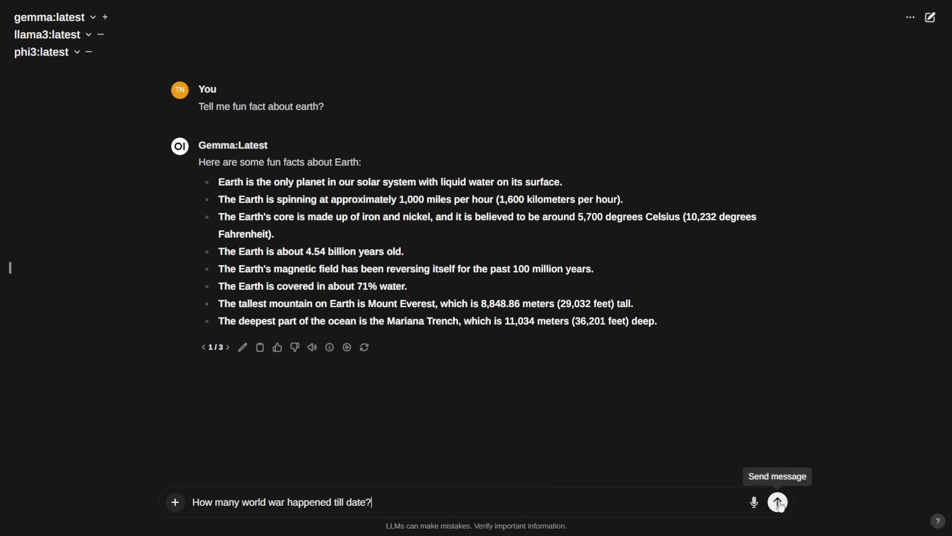
left_click(779, 502)
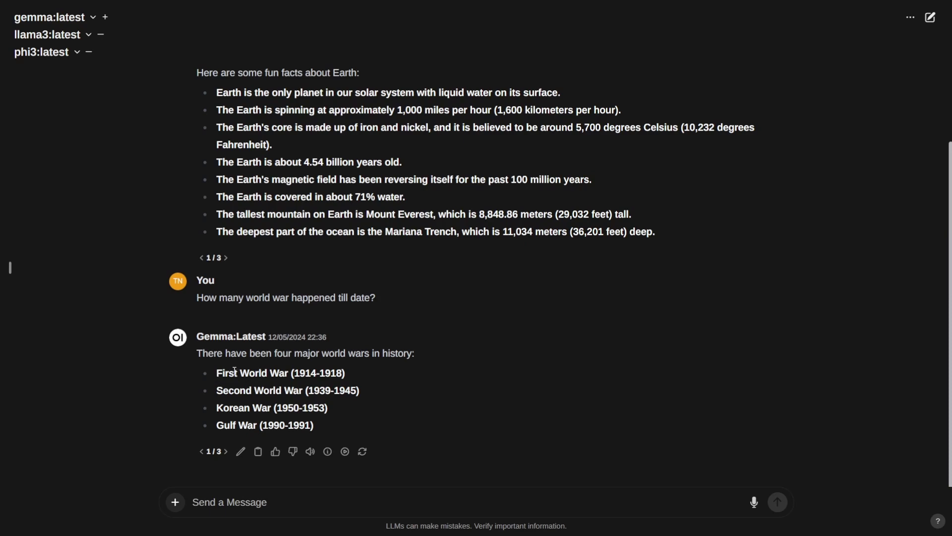
left_click_drag(235, 370, 302, 378)
left_click(335, 375)
left_click_drag(315, 391, 331, 393)
left_click(333, 422)
left_click_drag(282, 411, 294, 411)
Step: Show Llama3's world-war answer (2/3), highlighting 'regional conflicts' and the War on Terror entry
left_click(391, 396)
left_click(225, 451)
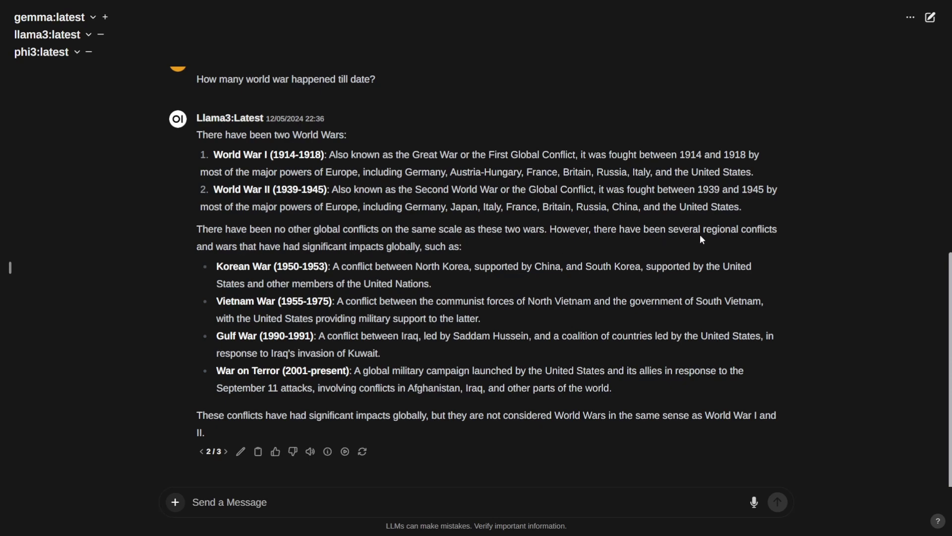
left_click_drag(706, 229, 771, 233)
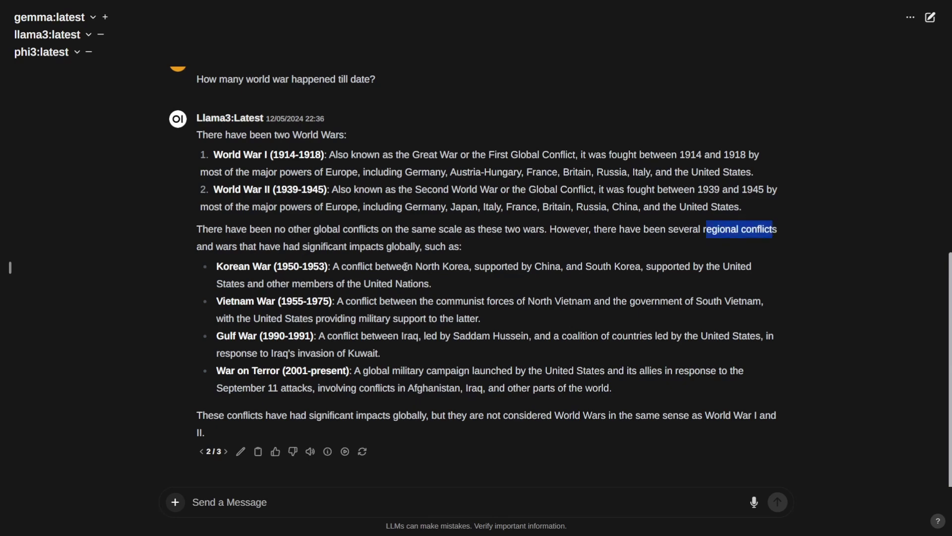
left_click(373, 277)
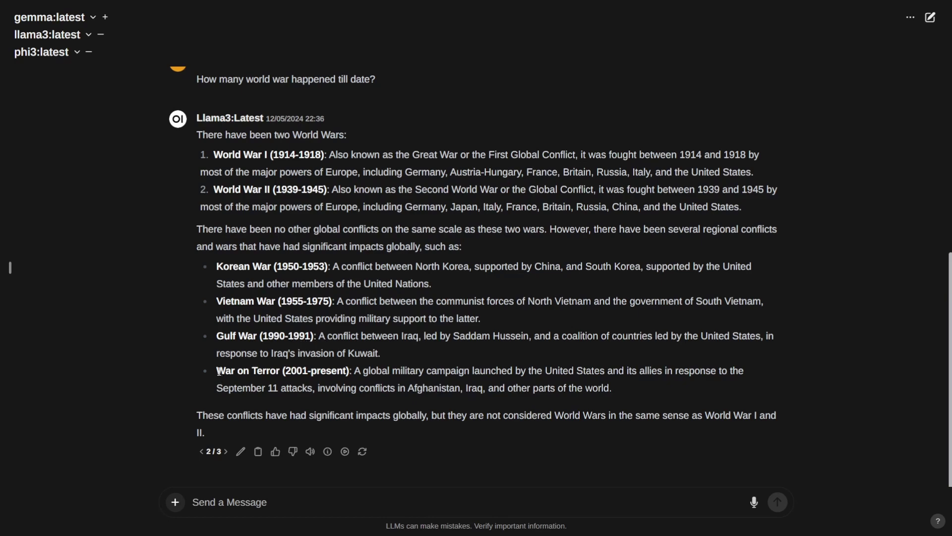
left_click_drag(217, 369, 340, 371)
left_click(449, 287)
left_click(226, 452)
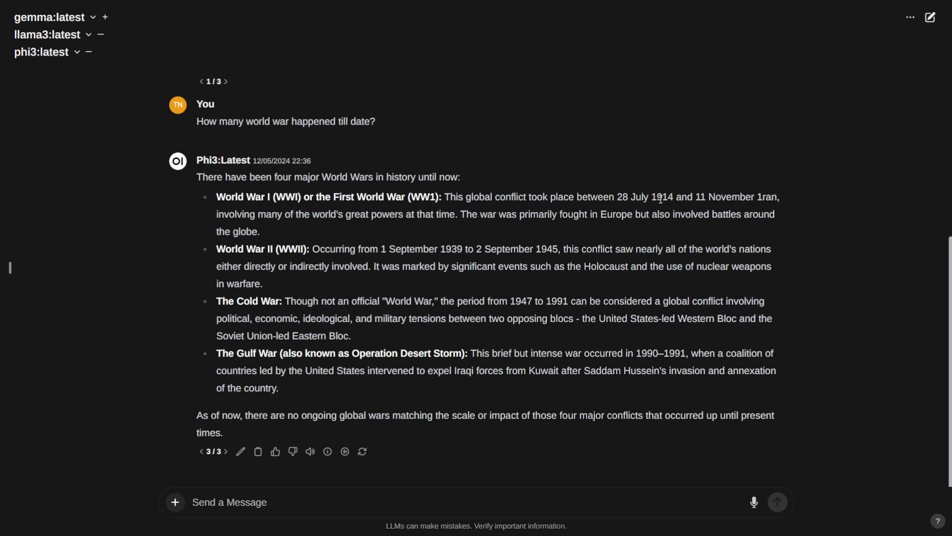
double_click(622, 198)
left_click(518, 219)
left_click(202, 451)
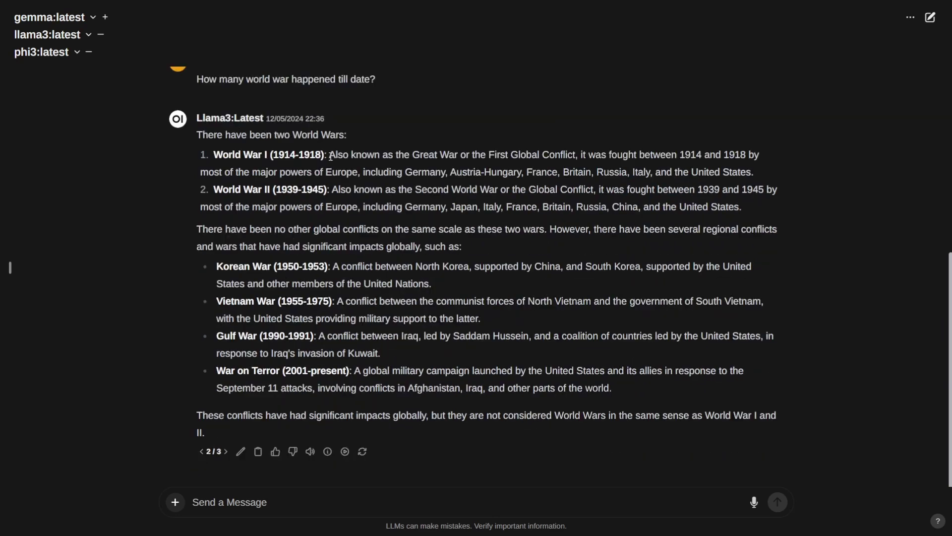
left_click(226, 451)
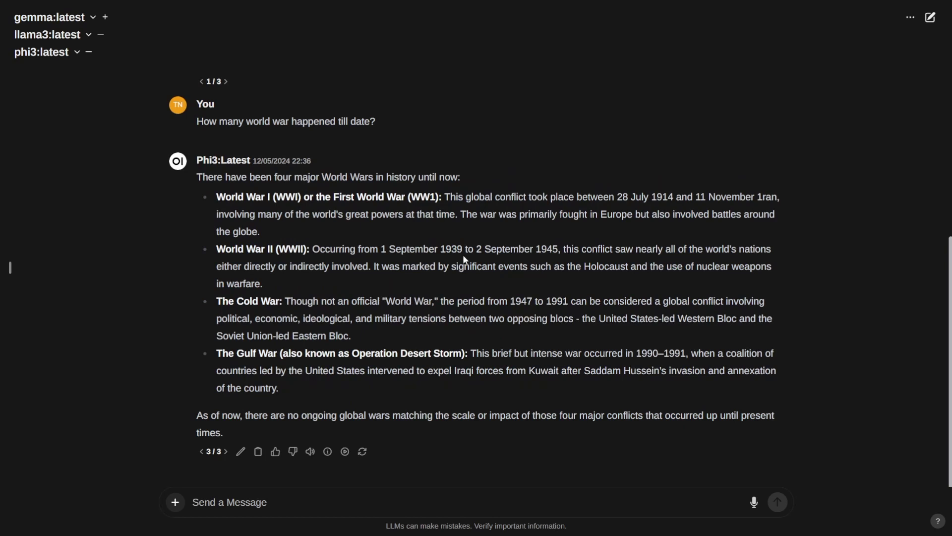
left_click_drag(441, 252, 542, 250)
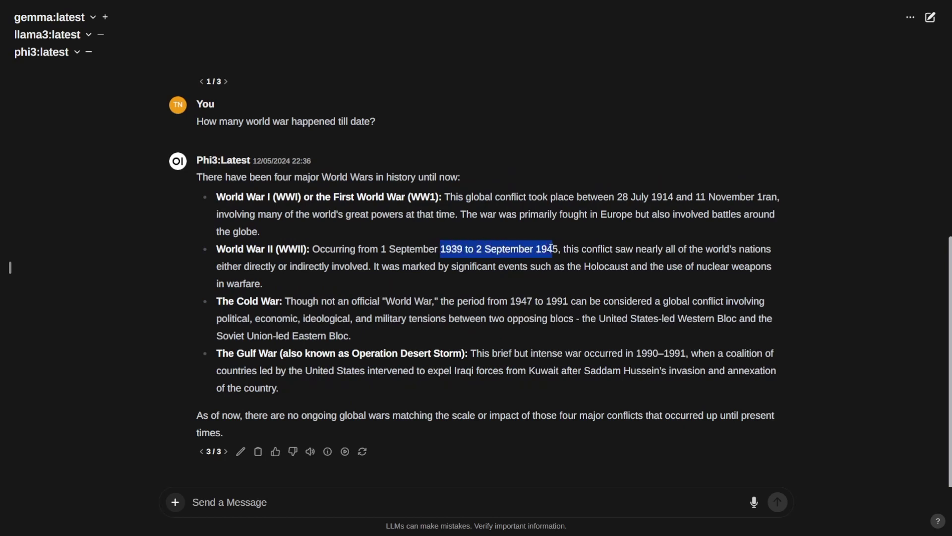
left_click(672, 250)
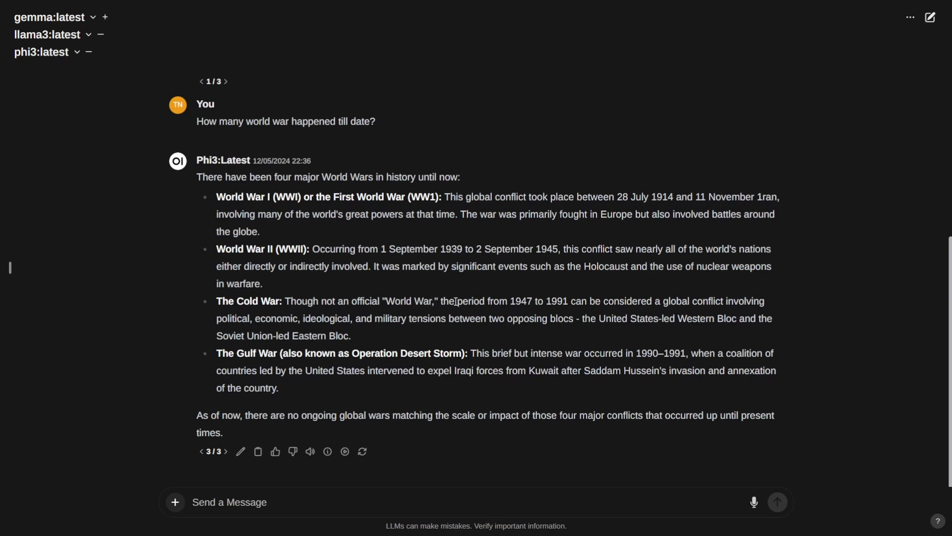
left_click_drag(236, 301, 272, 301)
left_click_drag(244, 353, 310, 353)
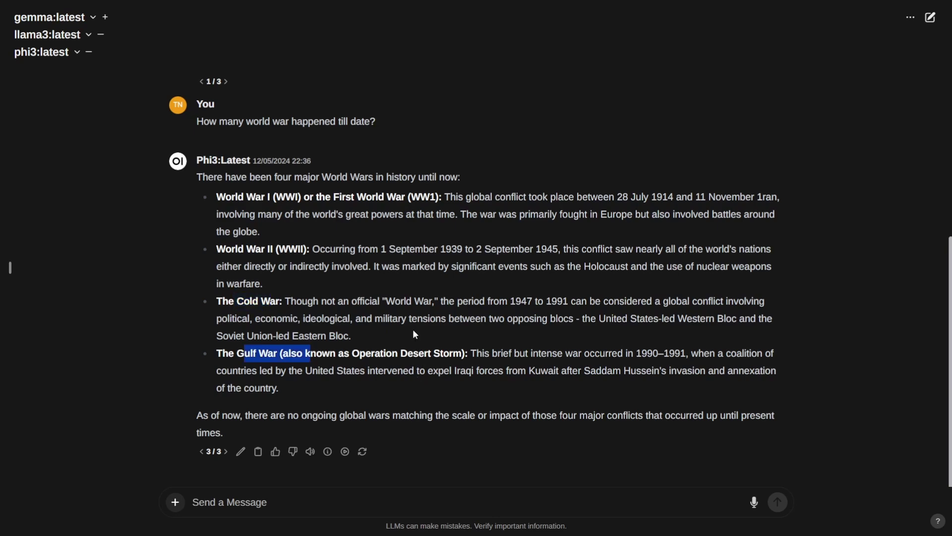
left_click(420, 315)
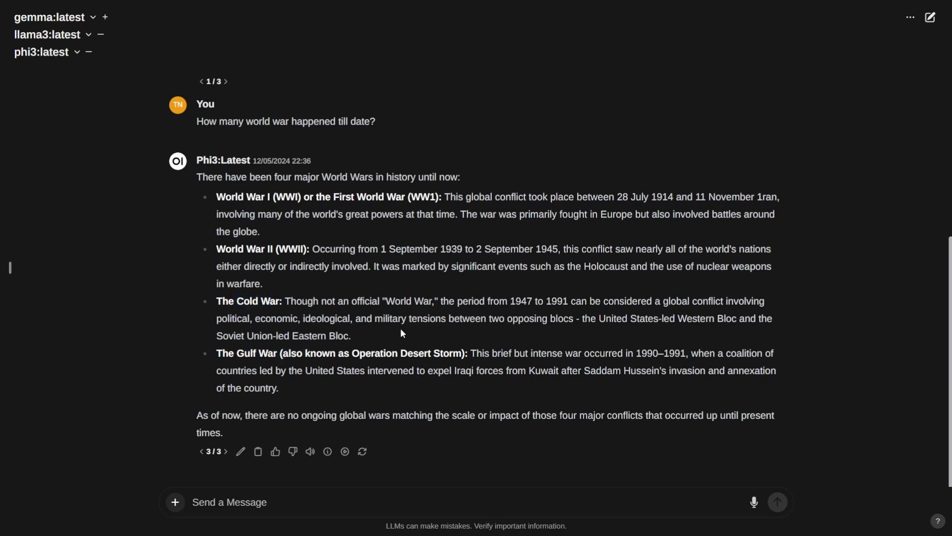
left_click(201, 451)
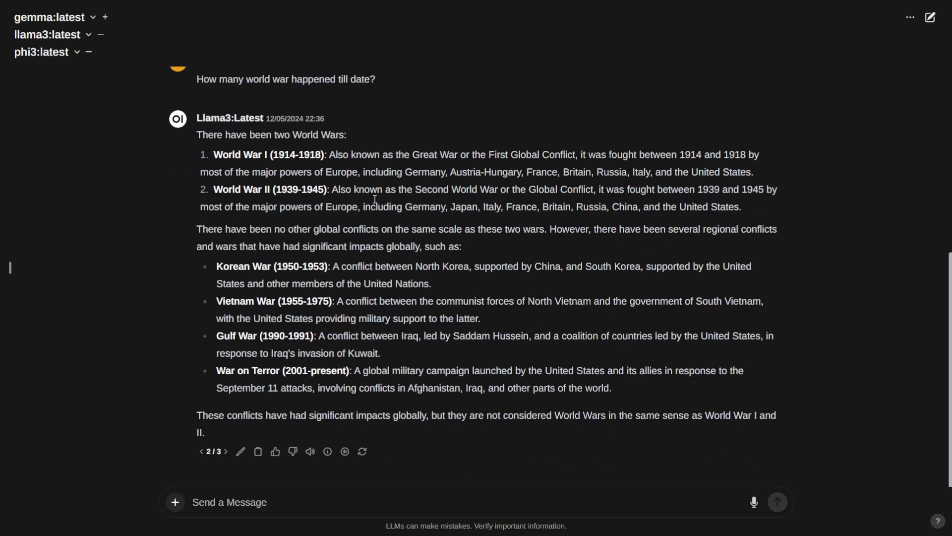
left_click(201, 453)
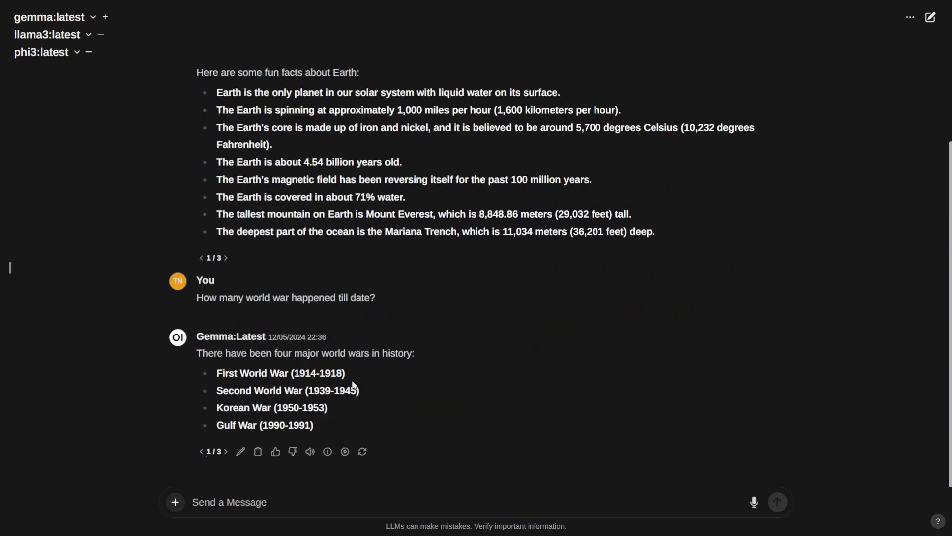
Step: Revisit Llama3's answer, then paste and send 'What is your last updated date?' to all models
left_click(225, 451)
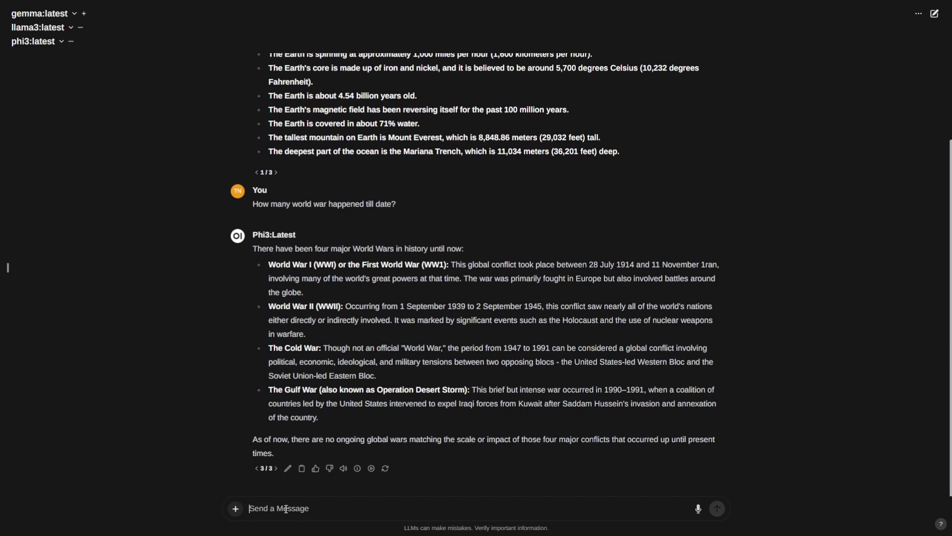
type("What is your last updated date?")
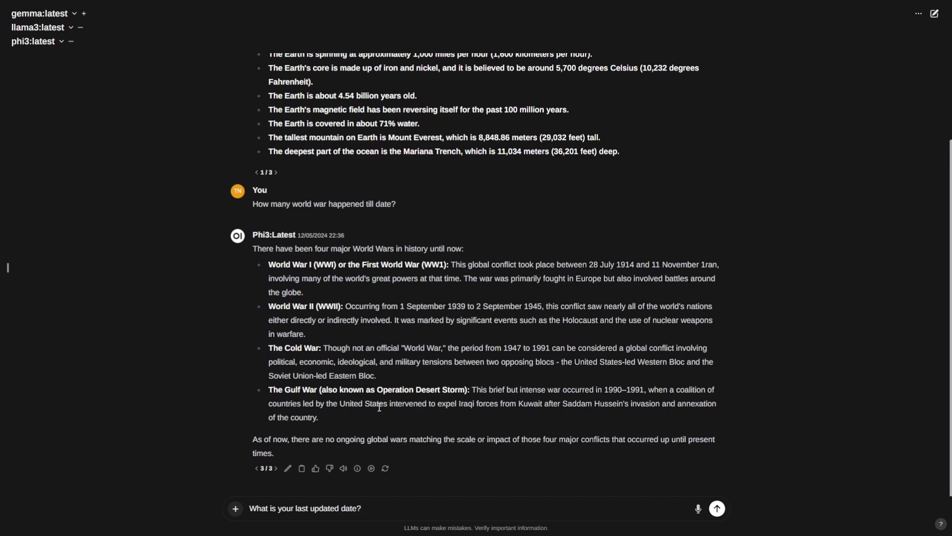
left_click(717, 508)
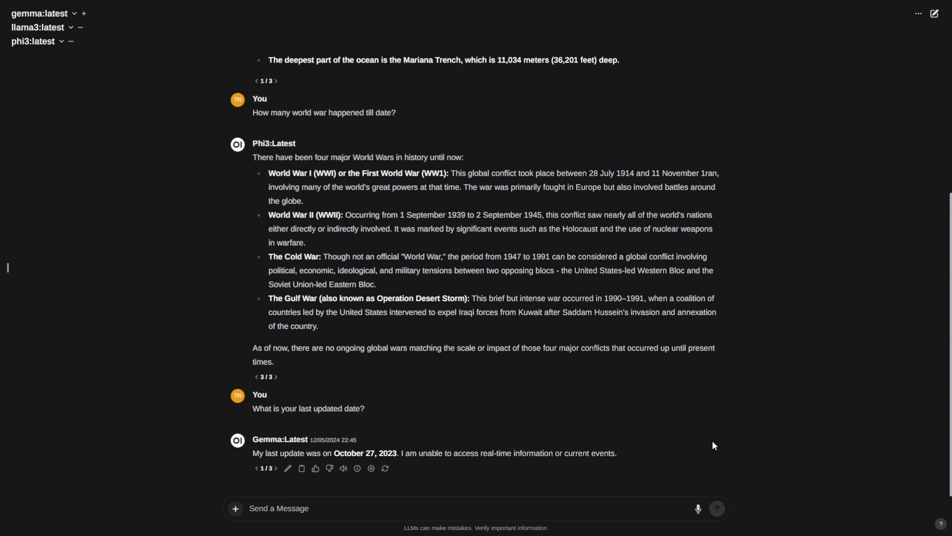
Step: Scroll down to Gemma's reply and return the page zoom to full size
key("ctrl+plus")
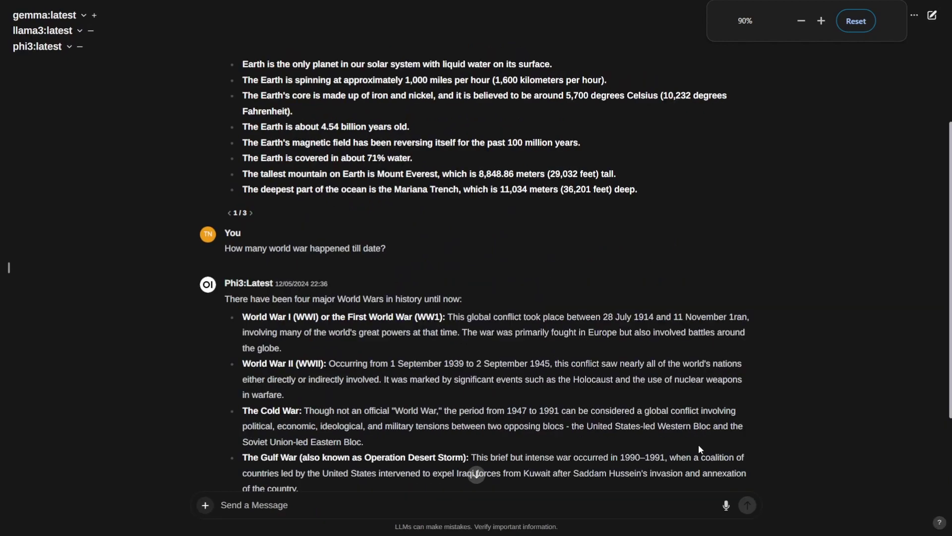
scroll(699, 445, "down", 5)
key("ctrl+minus")
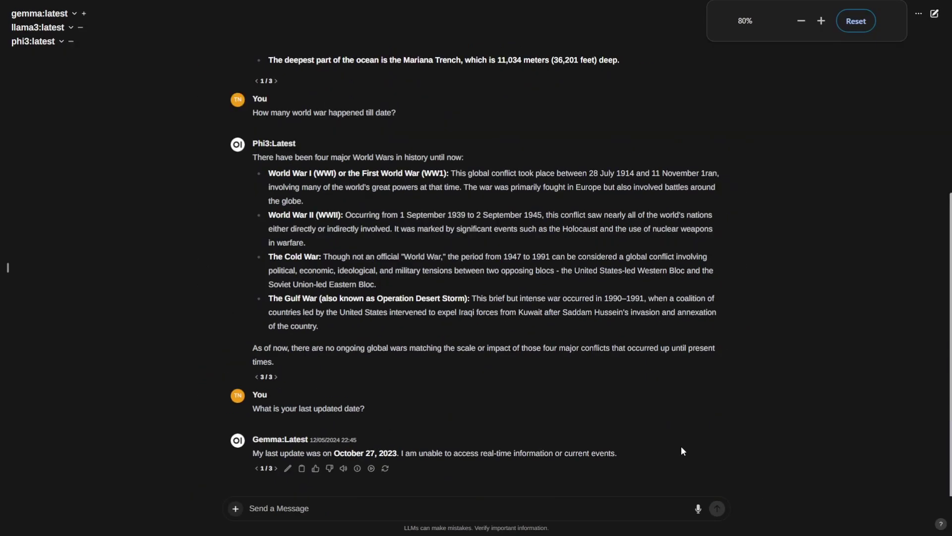
key("ctrl+plus")
key("ctrl+plus")
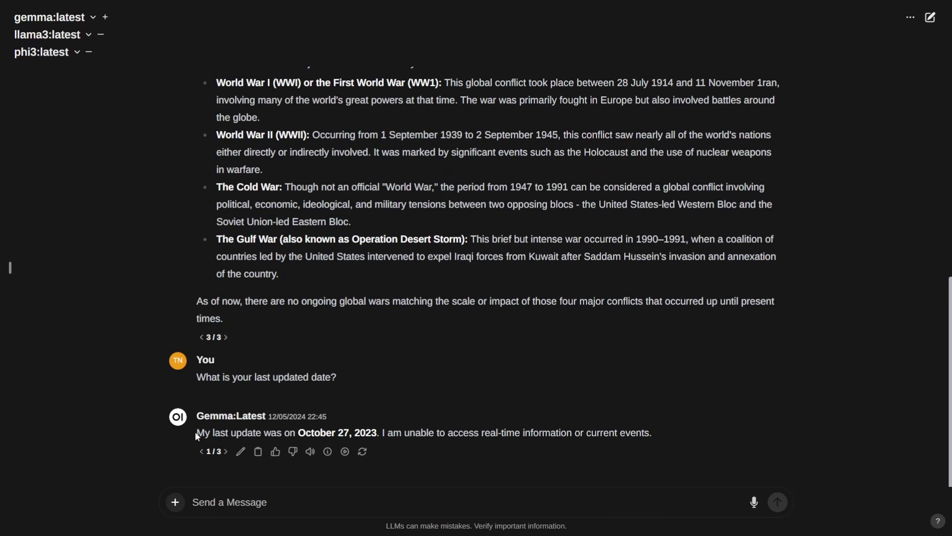
Step: Highlight Gemma's October 27, 2023 last-update date, then clear the highlight
left_click_drag(198, 436, 365, 432)
left_click(308, 433)
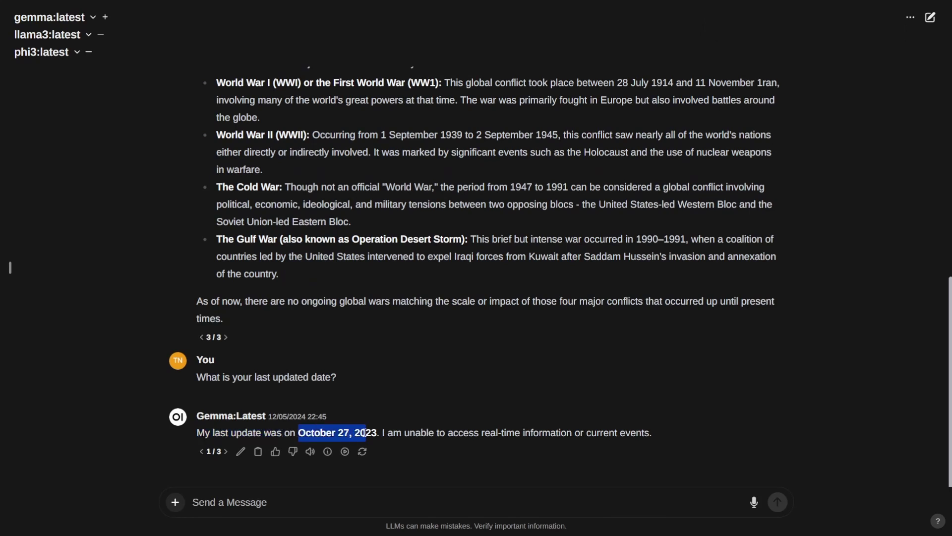
left_click(383, 435)
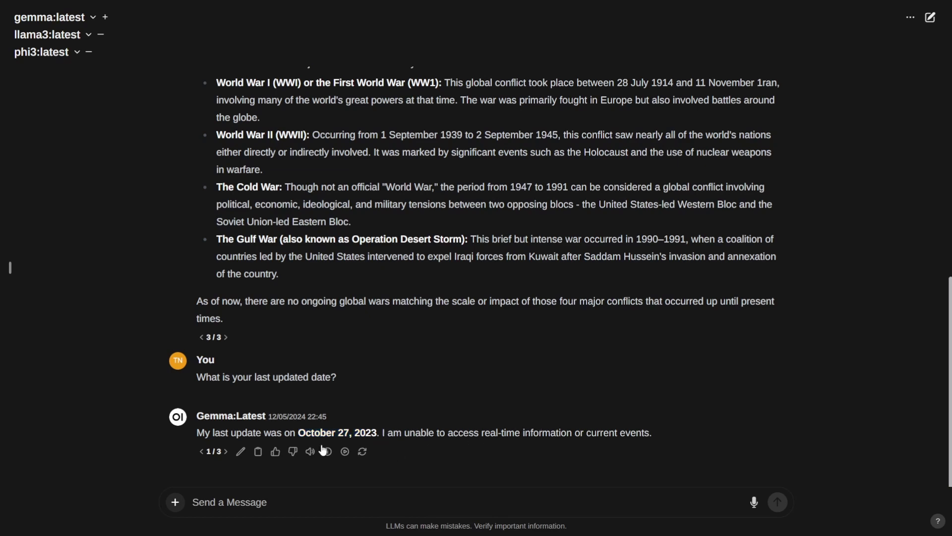
Step: Highlight Llama3's mid-2022 cutoff (2/3), then Phi3's September 2021 cutoff (3/3)
left_click(226, 452)
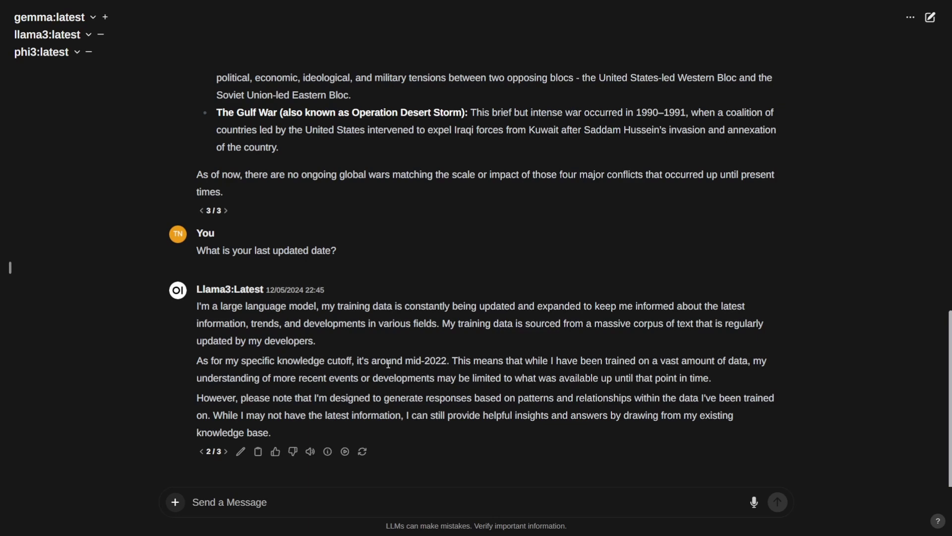
left_click_drag(371, 364, 440, 366)
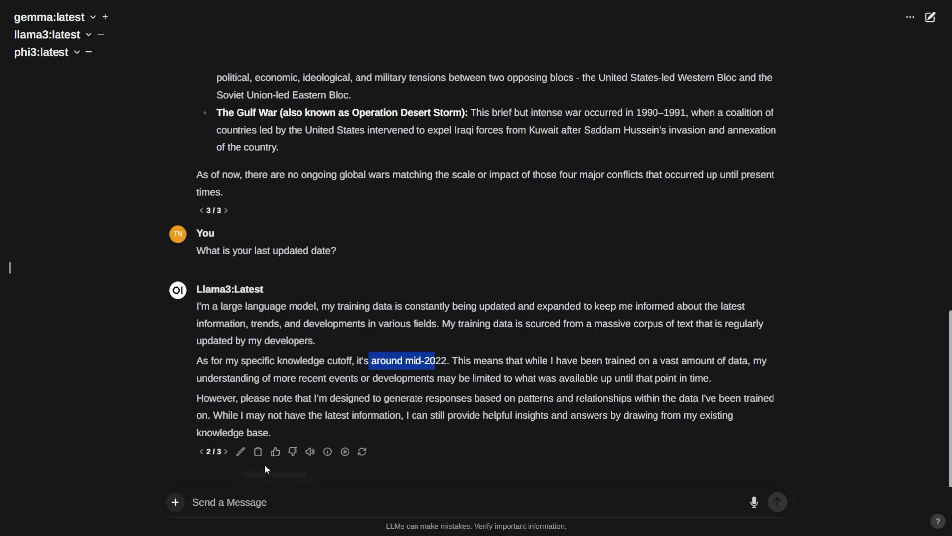
left_click(225, 451)
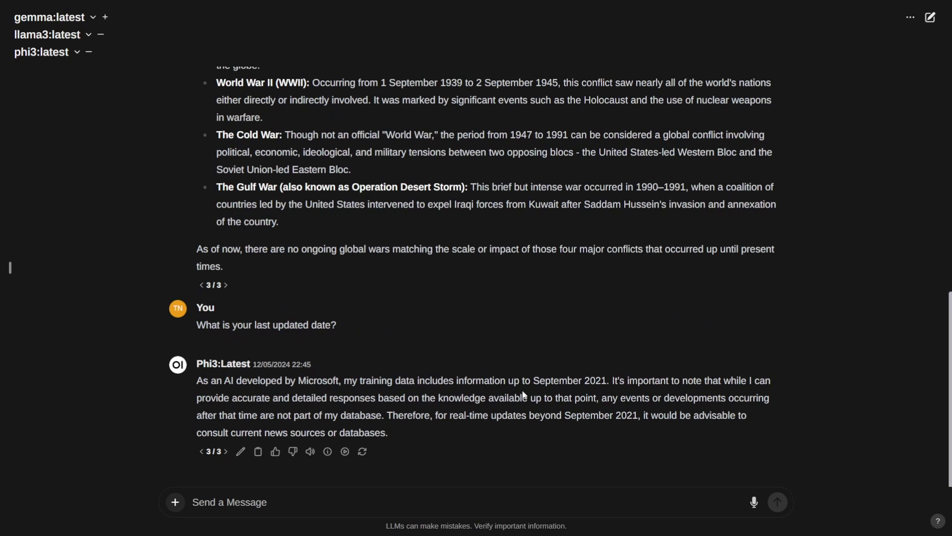
left_click_drag(524, 382, 595, 381)
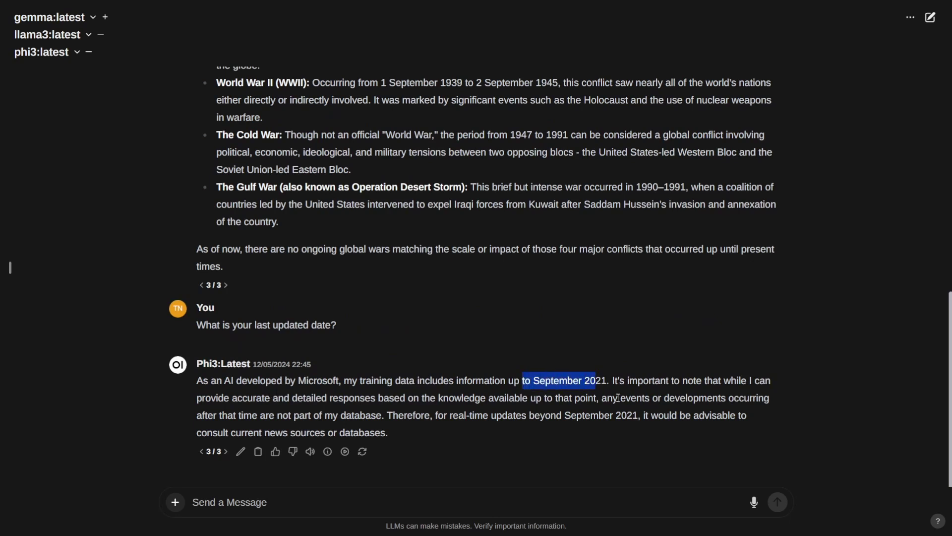